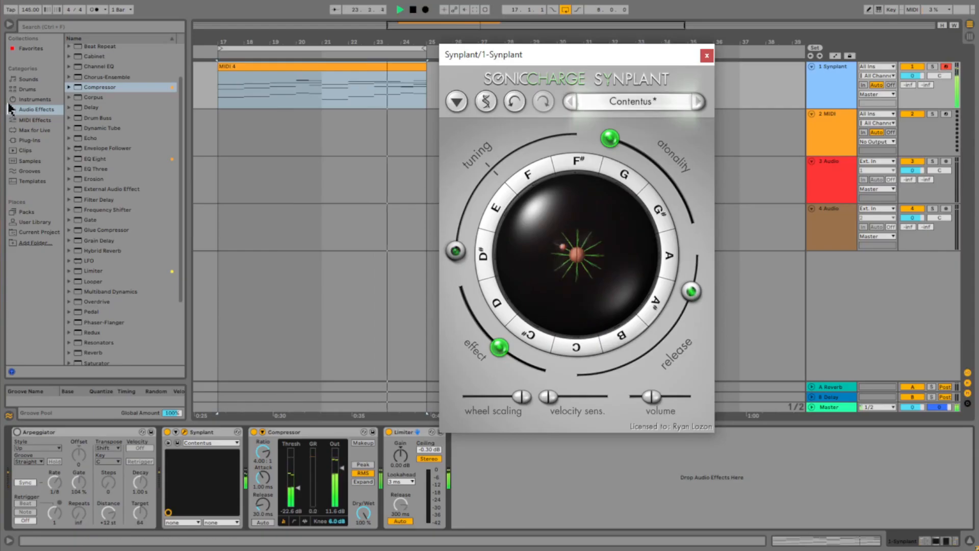
Insert a Pitch MIDI effect between the Arpeggiator and Synplant, set it to -12 st, and play the clip
click(51, 120)
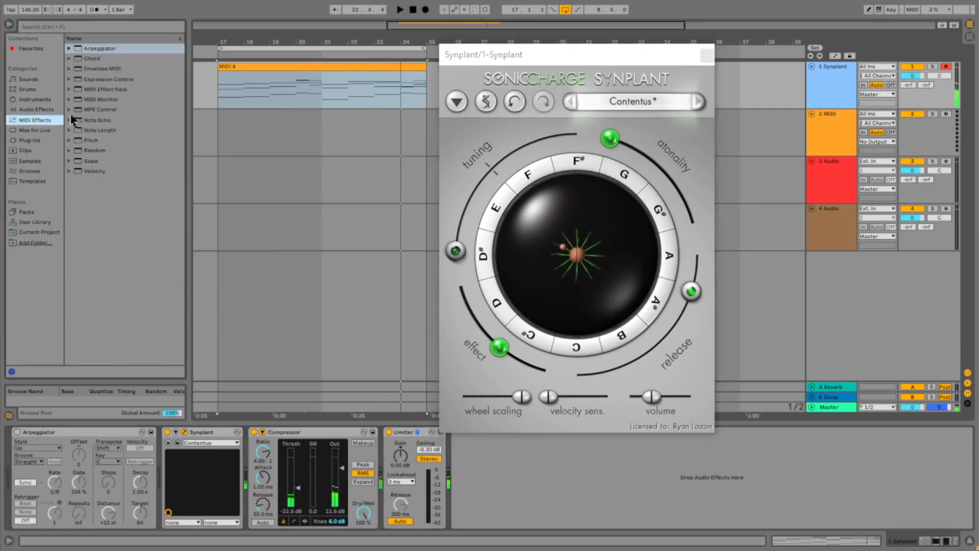
key(space)
drag(91, 140, 180, 467)
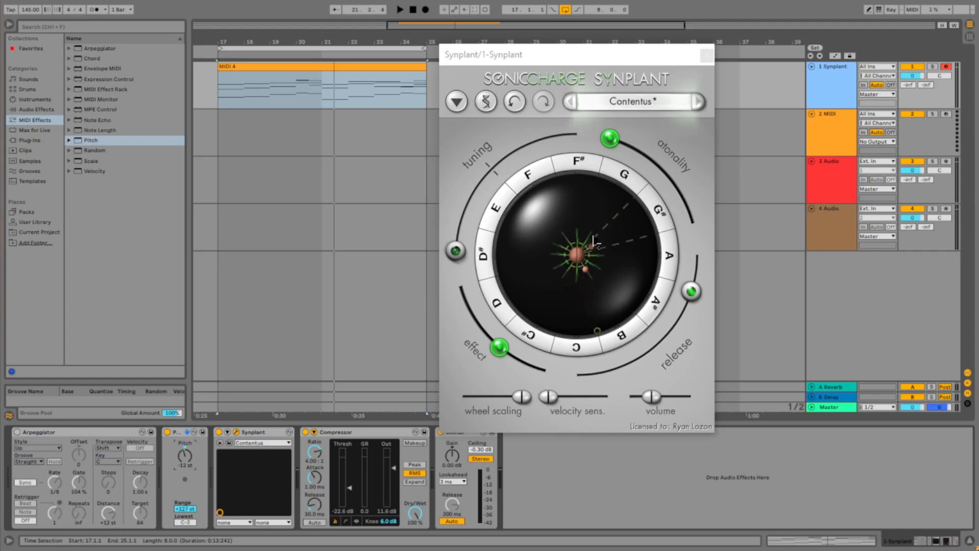
key(space)
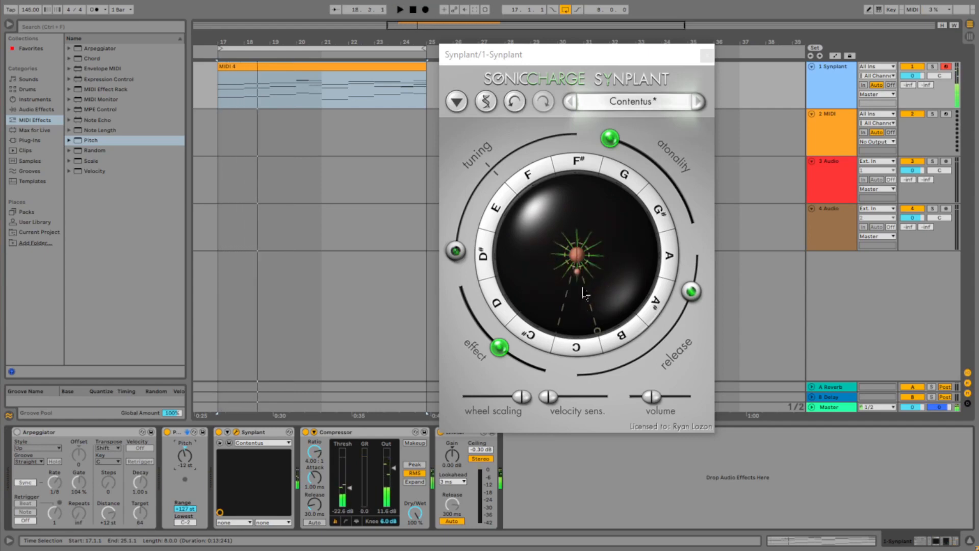
Grow branches out from the Synplant seed toward notes including C, B, A, G, F# and D while the clip plays
drag(579, 288, 580, 297)
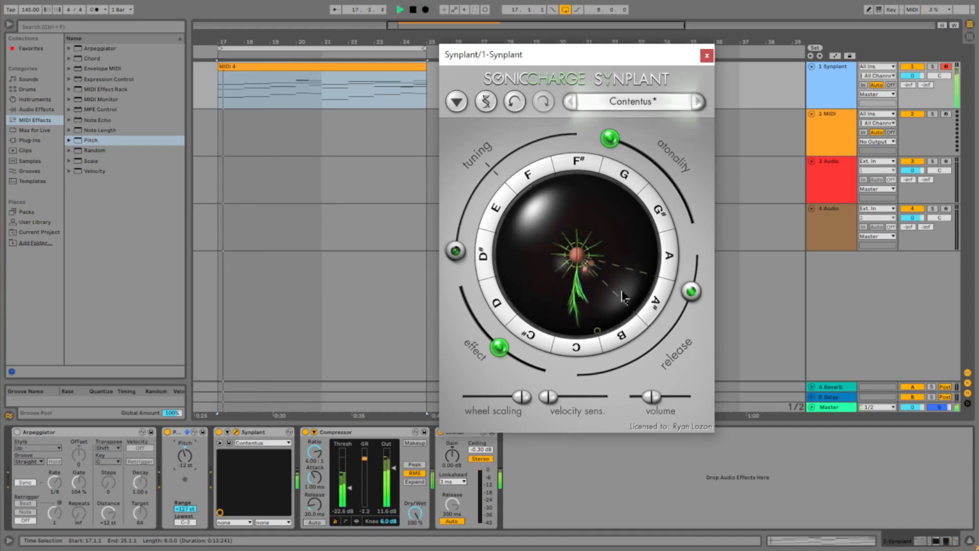
drag(622, 296, 611, 304)
key(space)
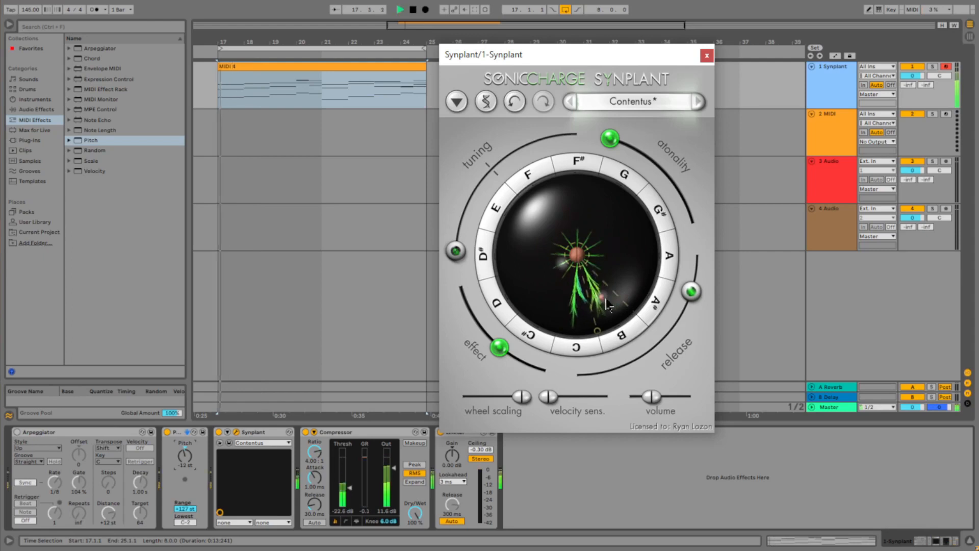
click(528, 229)
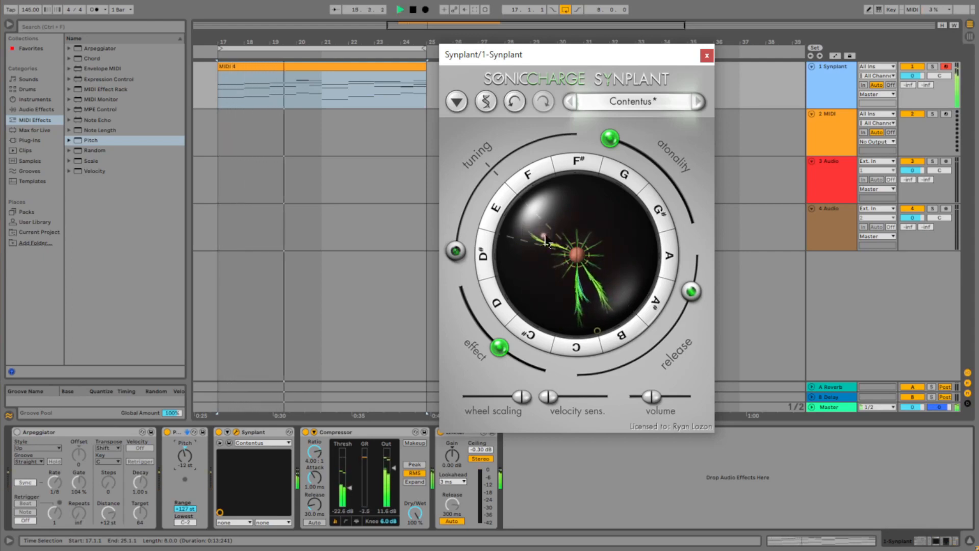
drag(601, 242, 604, 221)
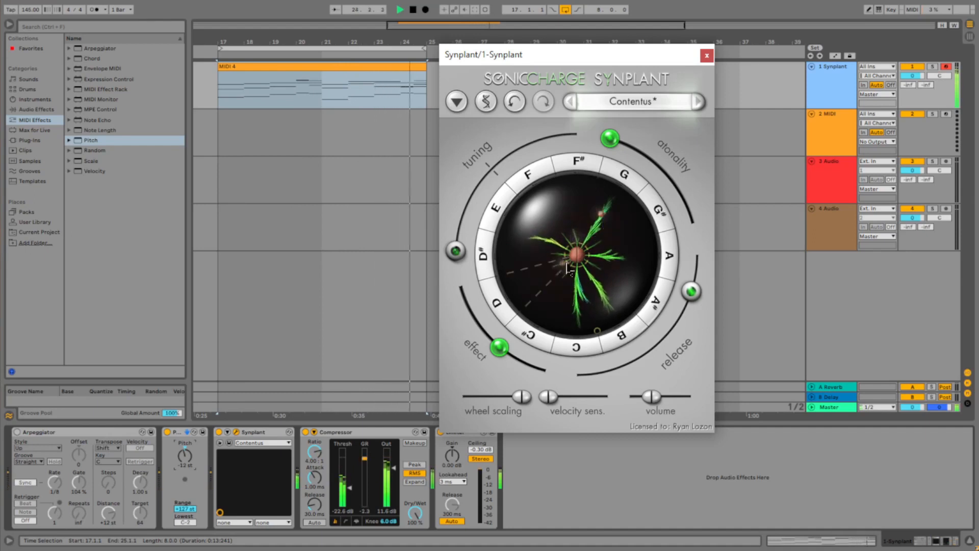
drag(568, 268, 559, 300)
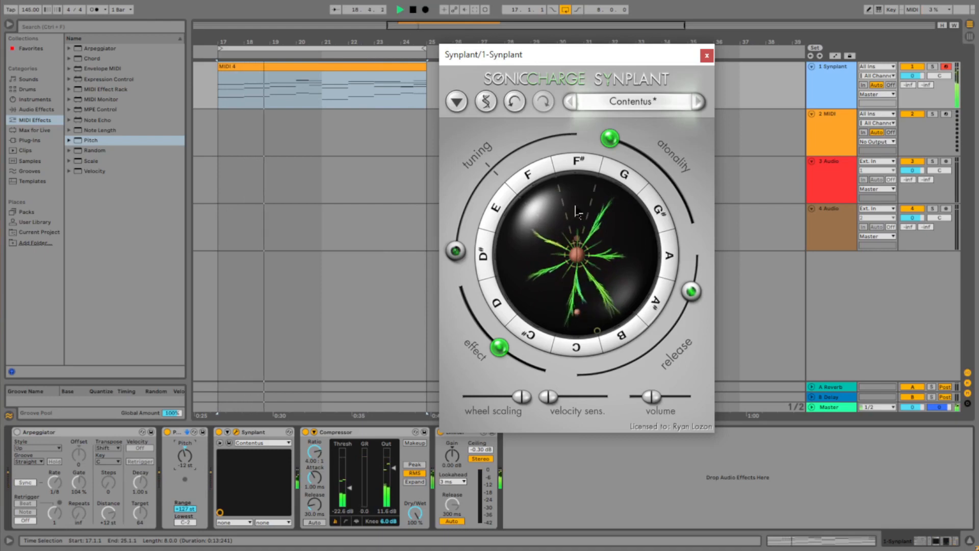
drag(561, 235, 577, 217)
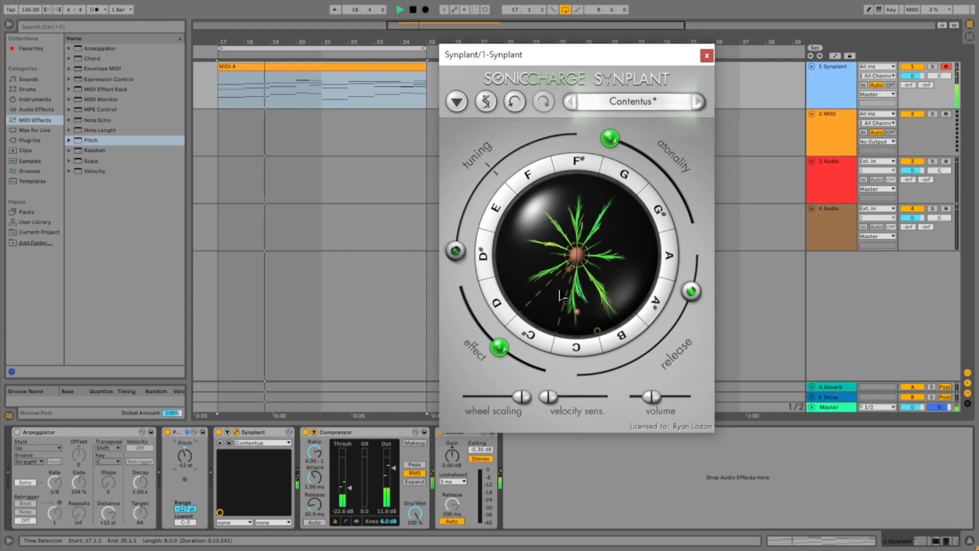
Set the effect amount to -26.91% (46% panning), and try out the centred tuning and 100% atonality
drag(482, 177, 497, 178)
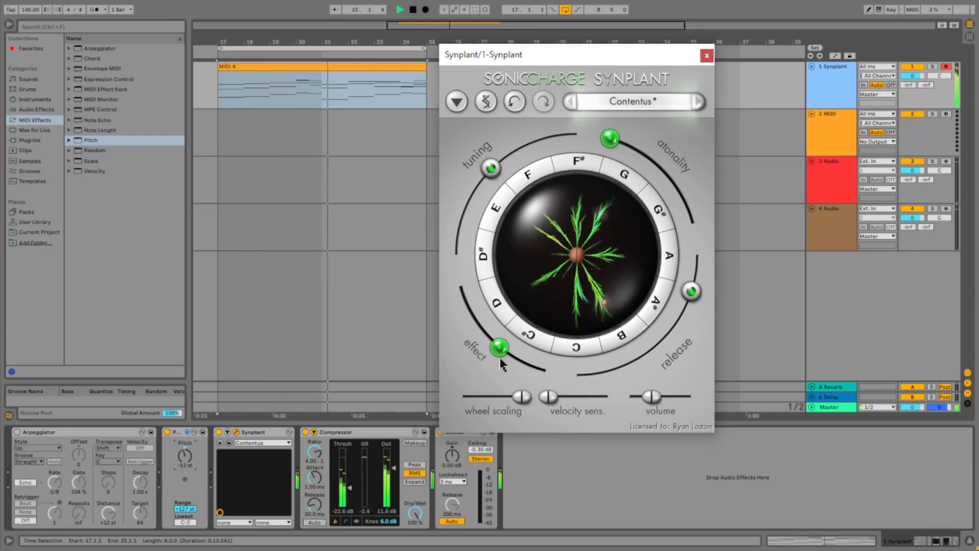
drag(497, 346, 476, 327)
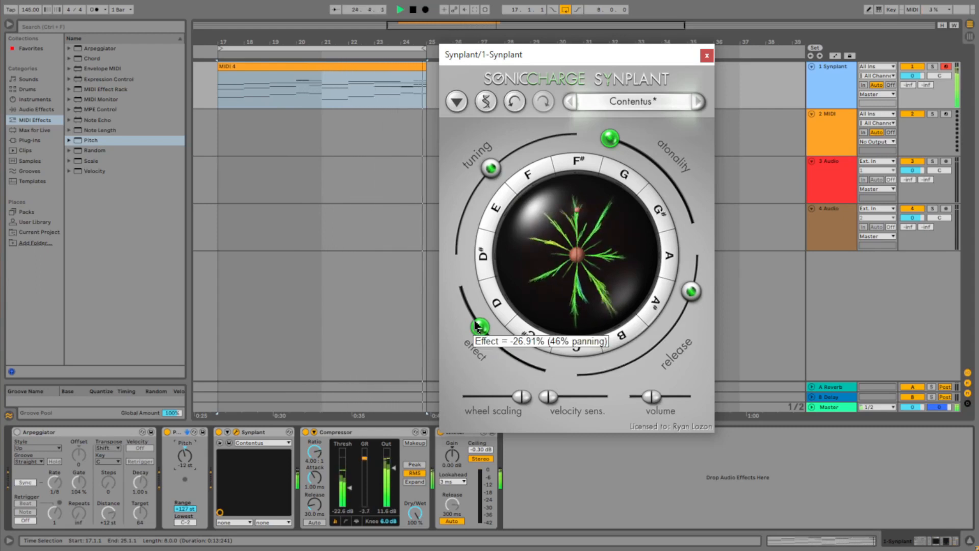
drag(503, 165, 456, 251)
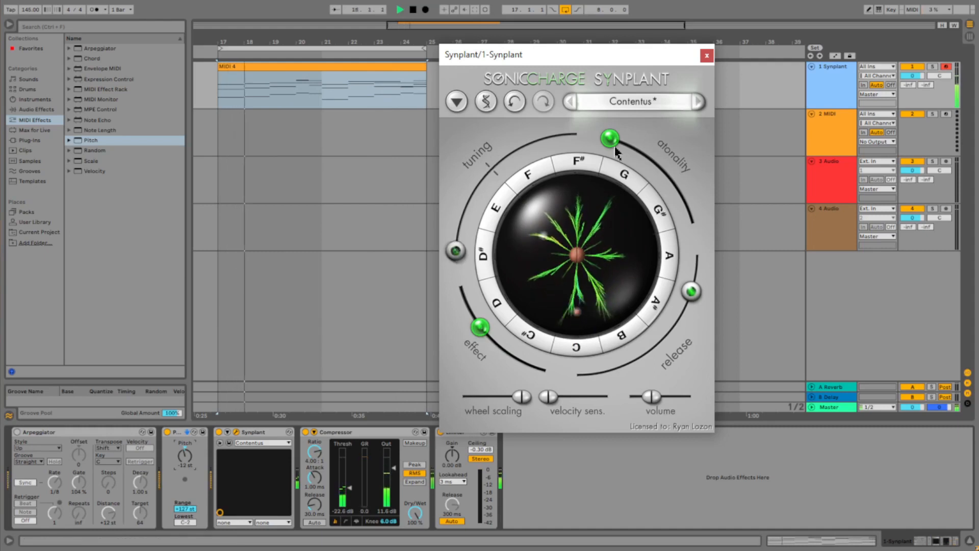
drag(614, 144, 686, 235)
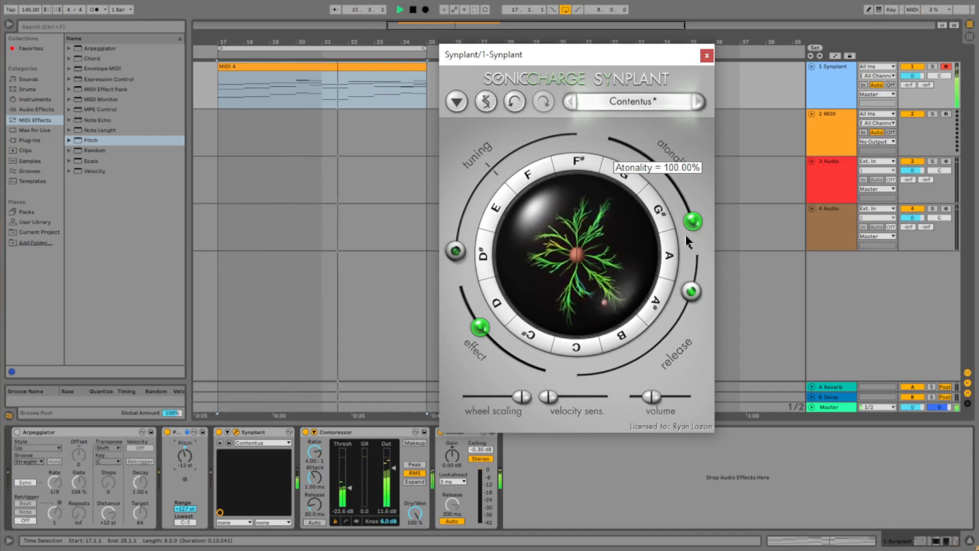
drag(686, 234, 280, 35)
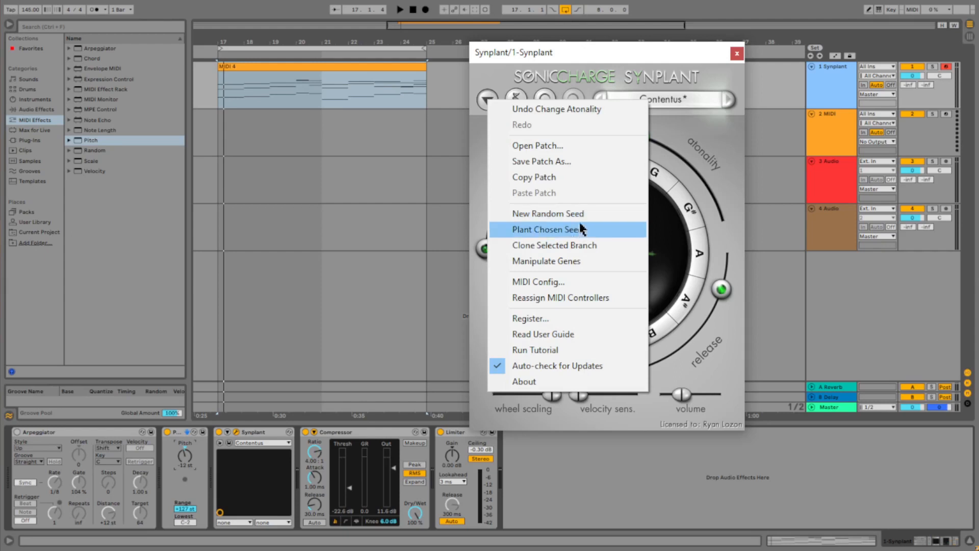
Save the Synplant patch as "Contentus pad"
click(549, 162)
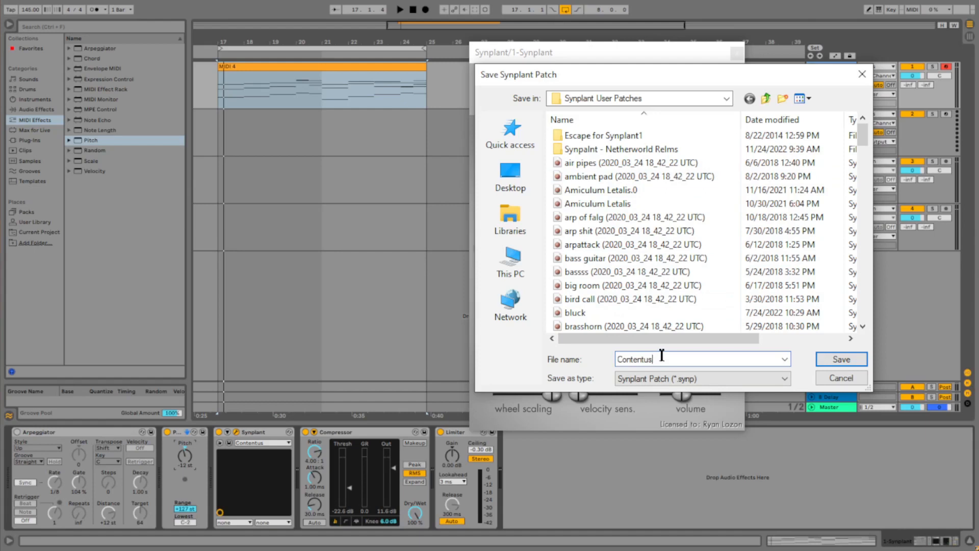
text(pad)
key(Return)
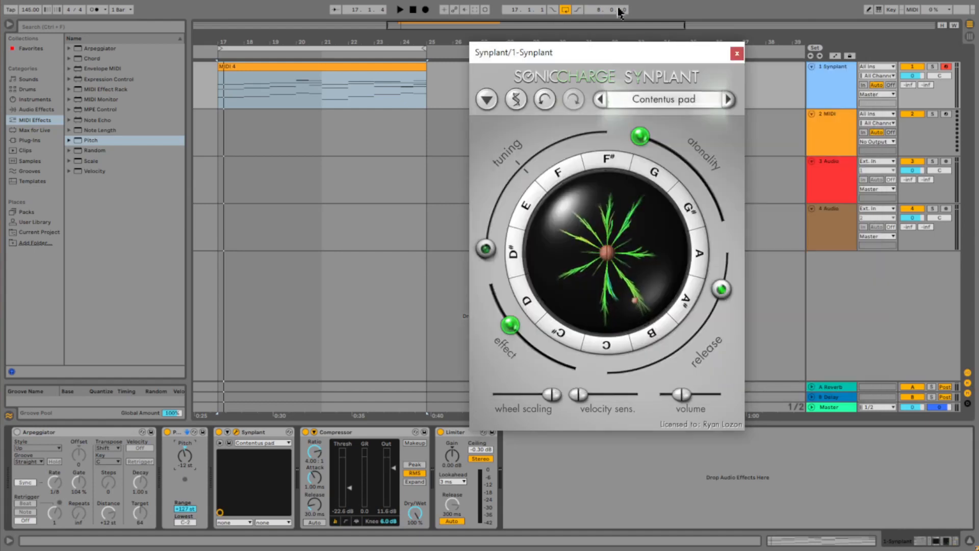
Browse to the Synplant factory patches, load AZ Absit Invidia and play the clip with it
click(656, 94)
click(697, 22)
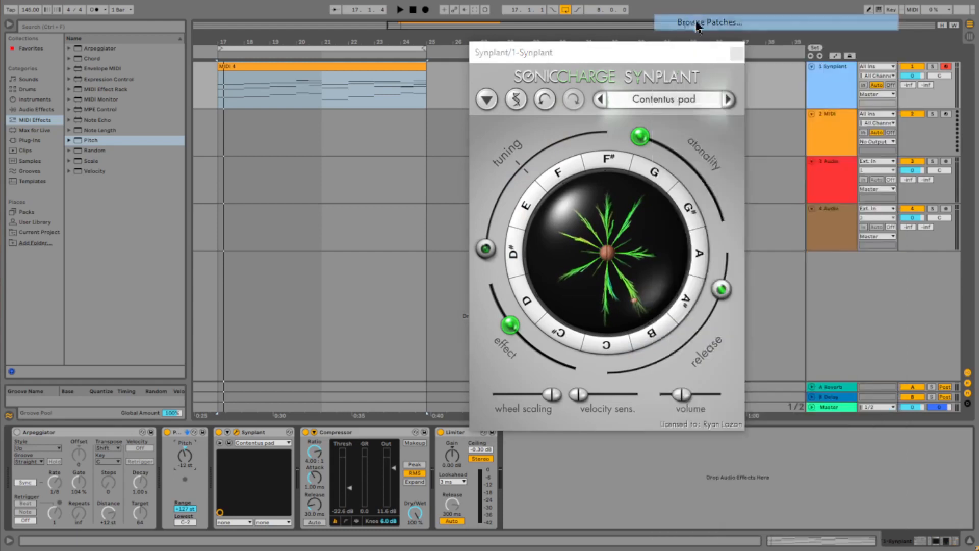
click(599, 376)
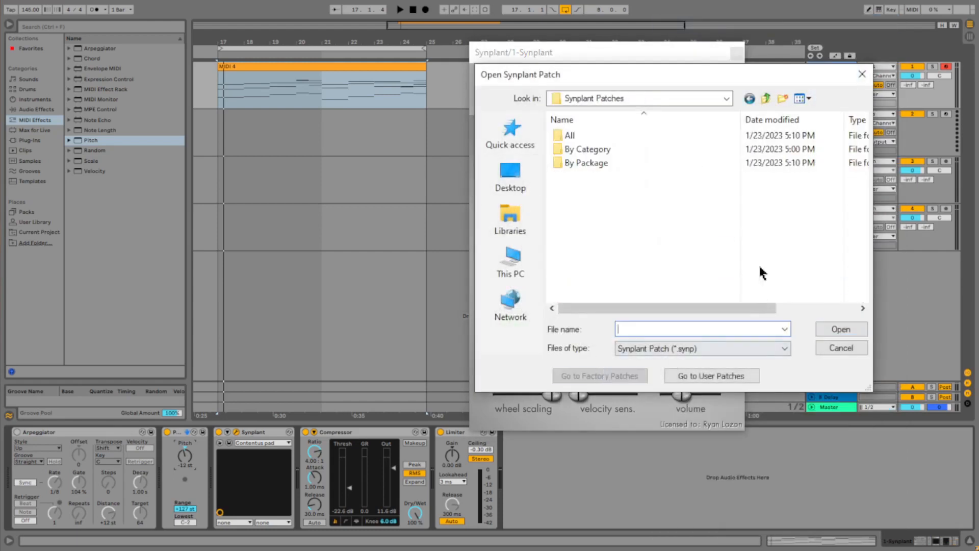
click(836, 334)
key(space)
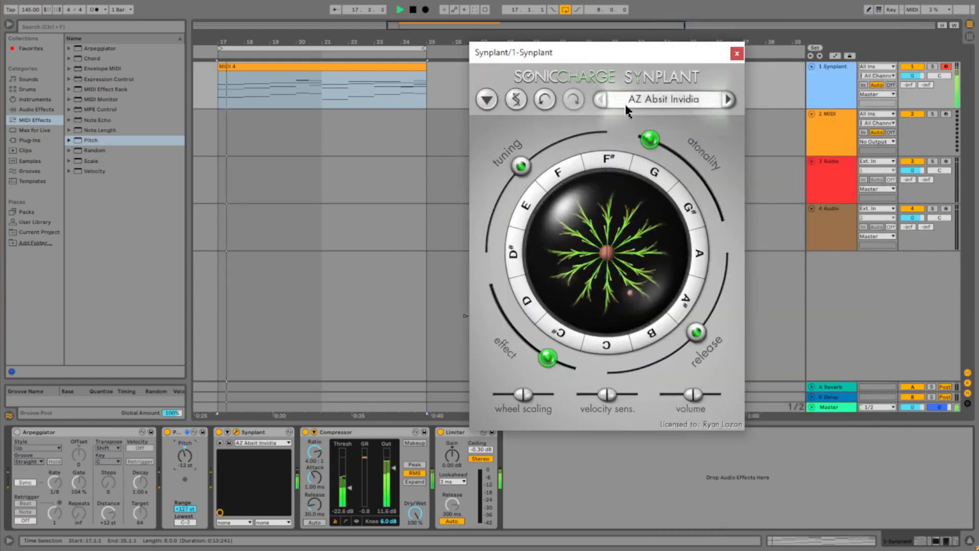
Audition the factory patches in order from AZ Auto Jazz through AZ Chrysalis Crystalis
click(731, 95)
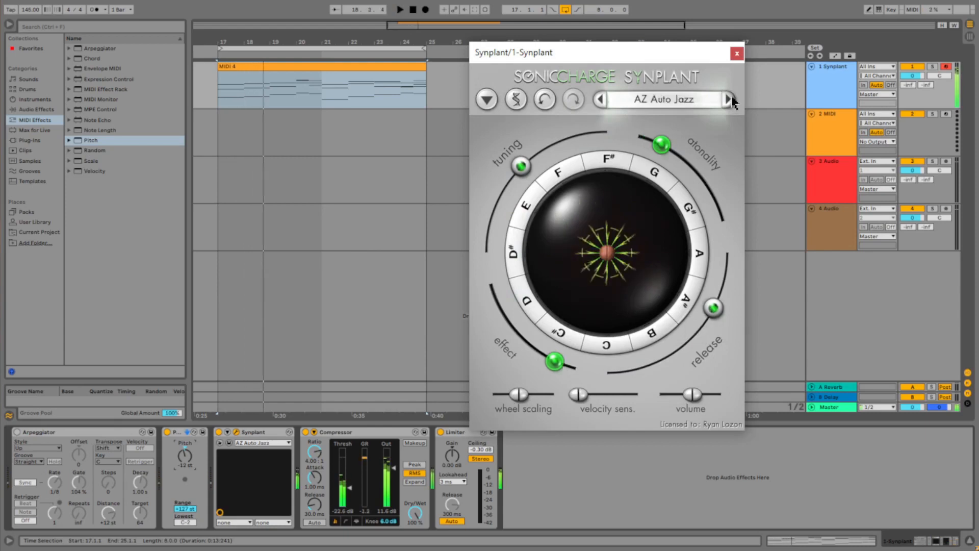
click(729, 99)
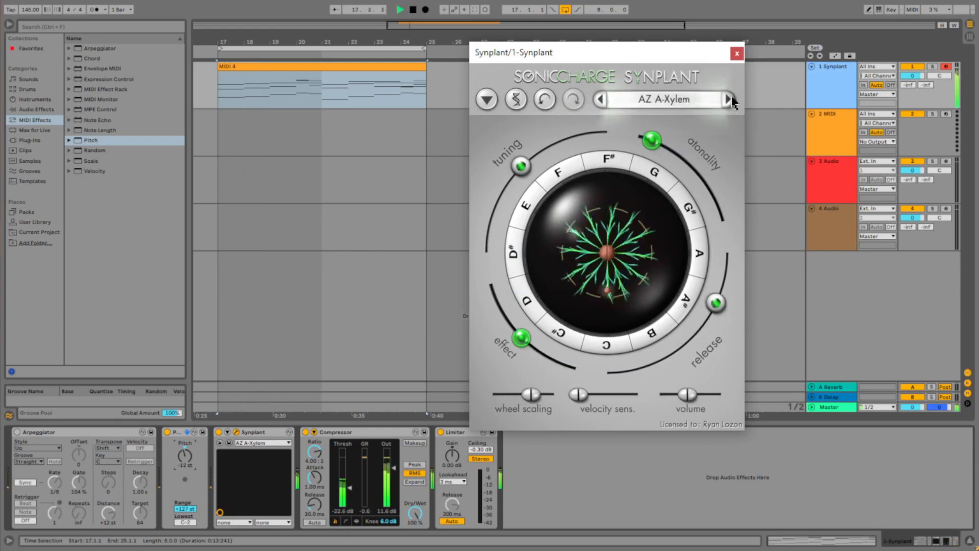
click(729, 98)
click(729, 99)
click(729, 99)
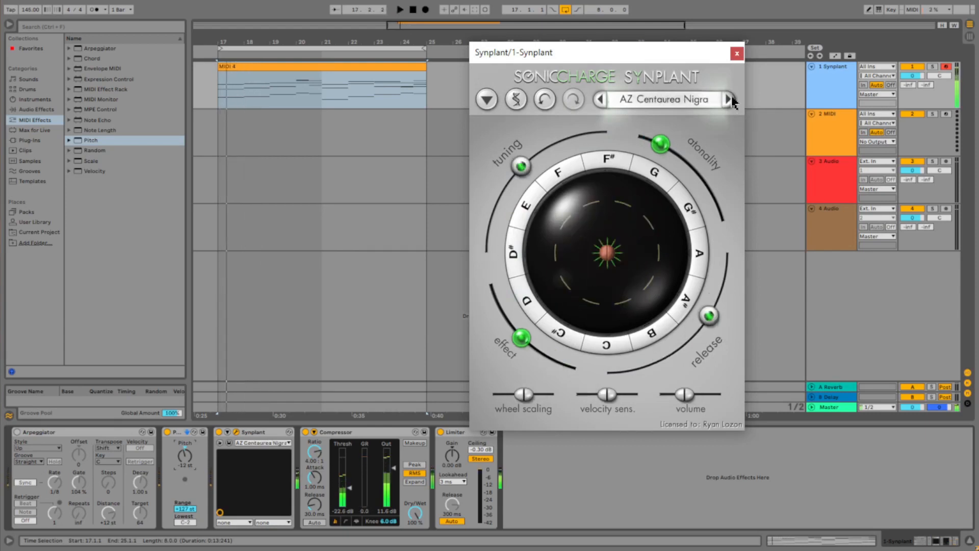
click(730, 100)
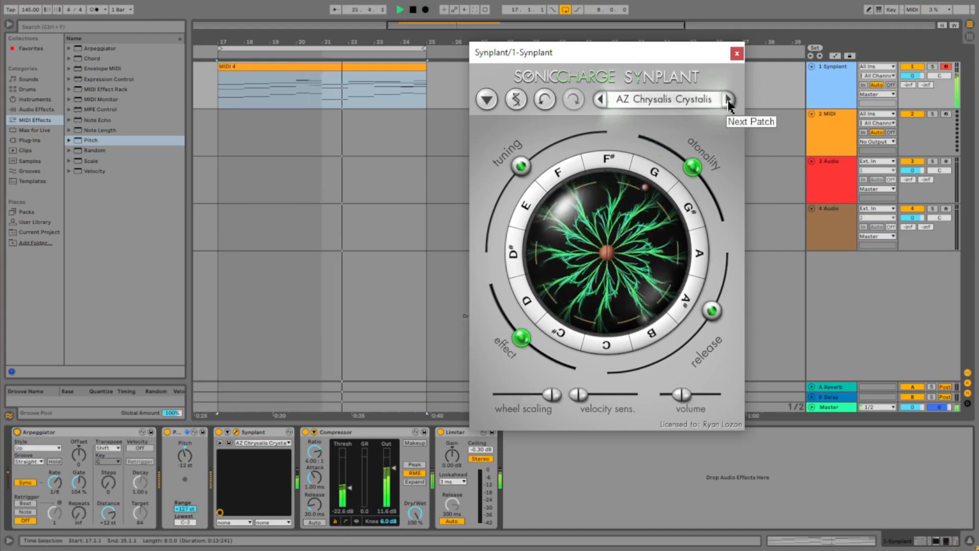
Continue auditioning the factory patches, including AZ Frog Bass and AZ Glockenpiano, up to AZ Piano Detuner
click(729, 99)
click(729, 99)
click(729, 99)
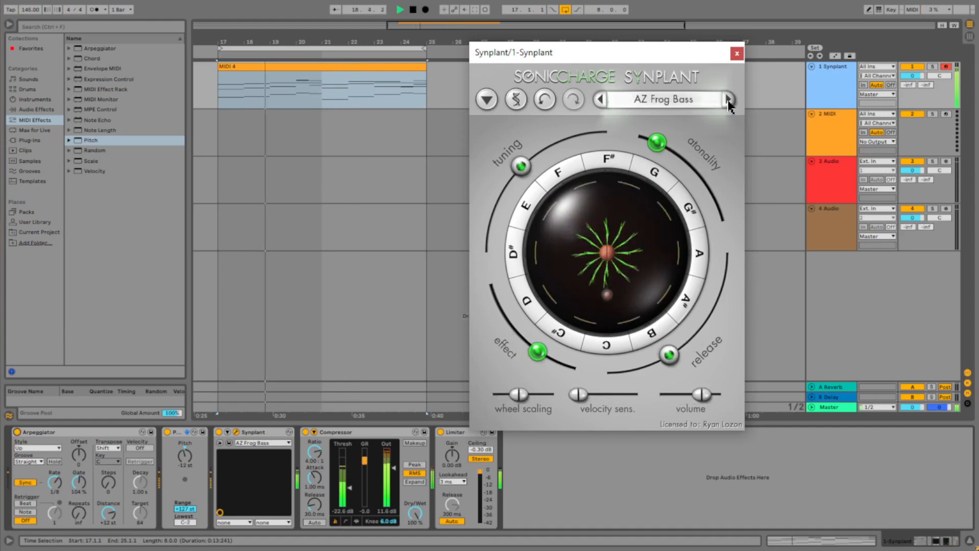
click(728, 99)
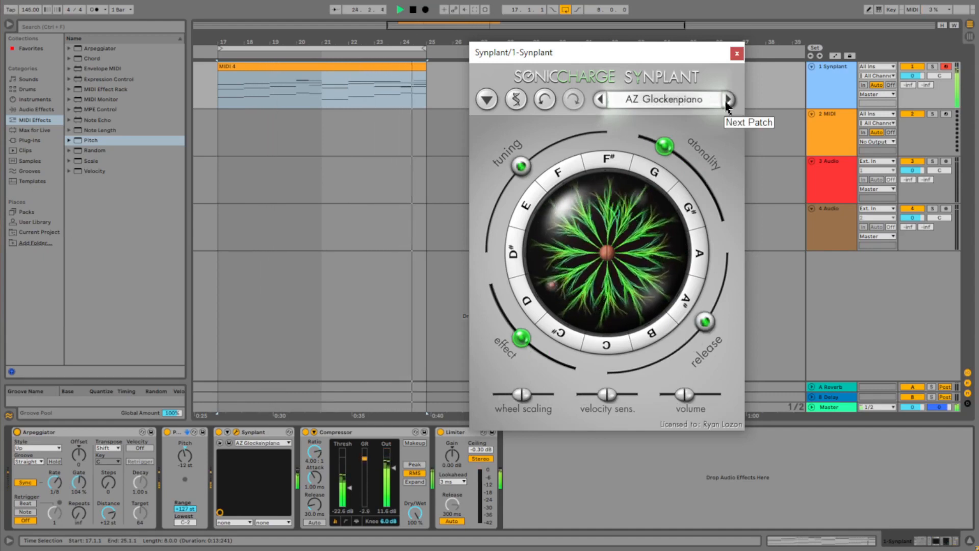
click(728, 100)
click(729, 100)
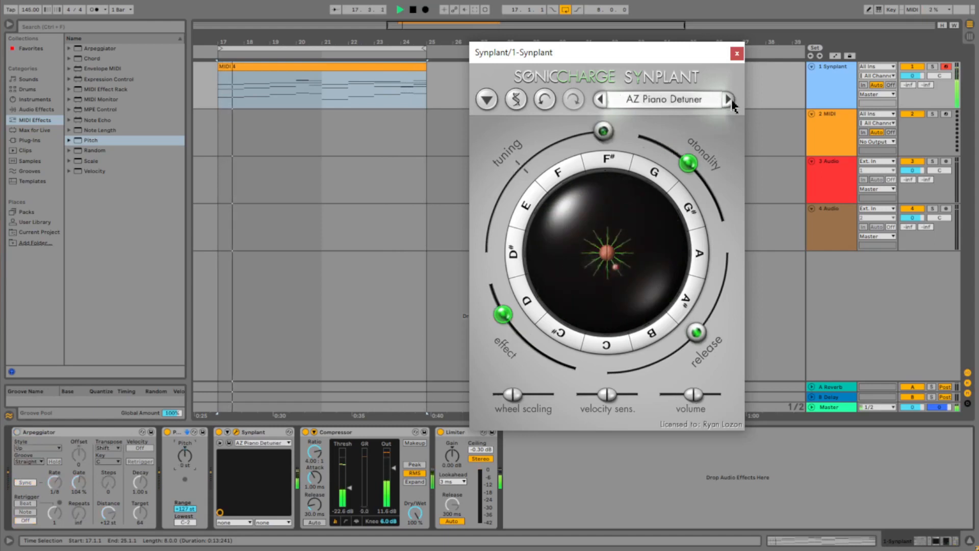
Audition the factory patches from AZ Quartet through AZ The Green Man, trying a different atonality on the latter
click(729, 100)
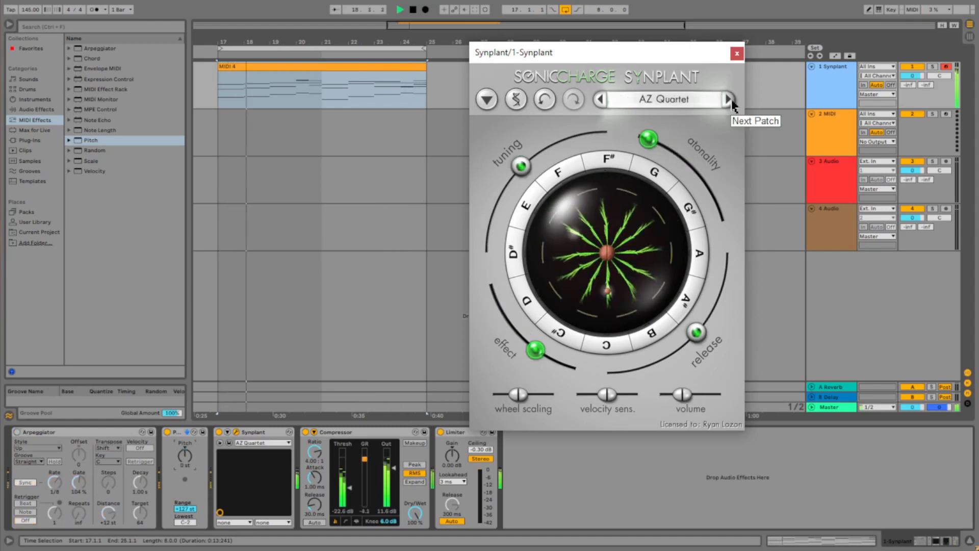
click(731, 99)
click(731, 99)
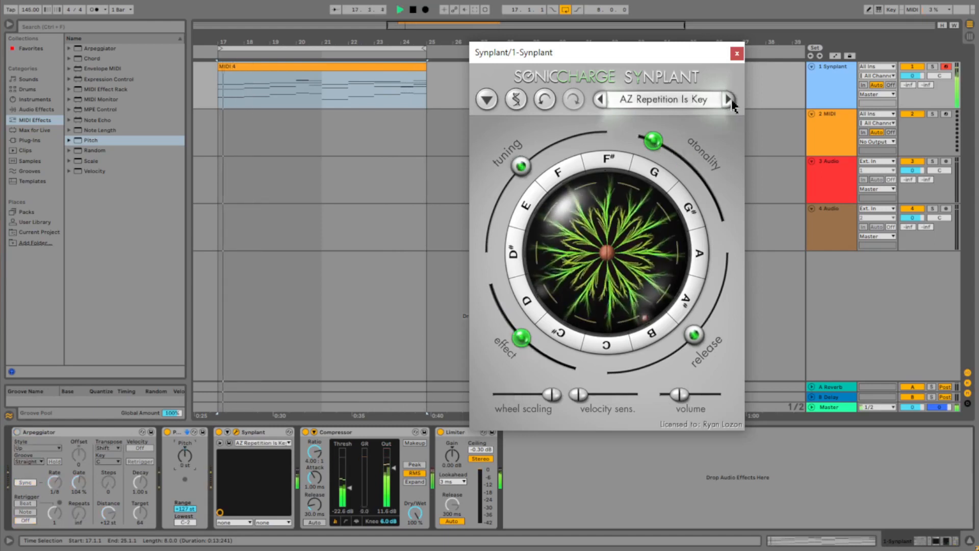
click(731, 99)
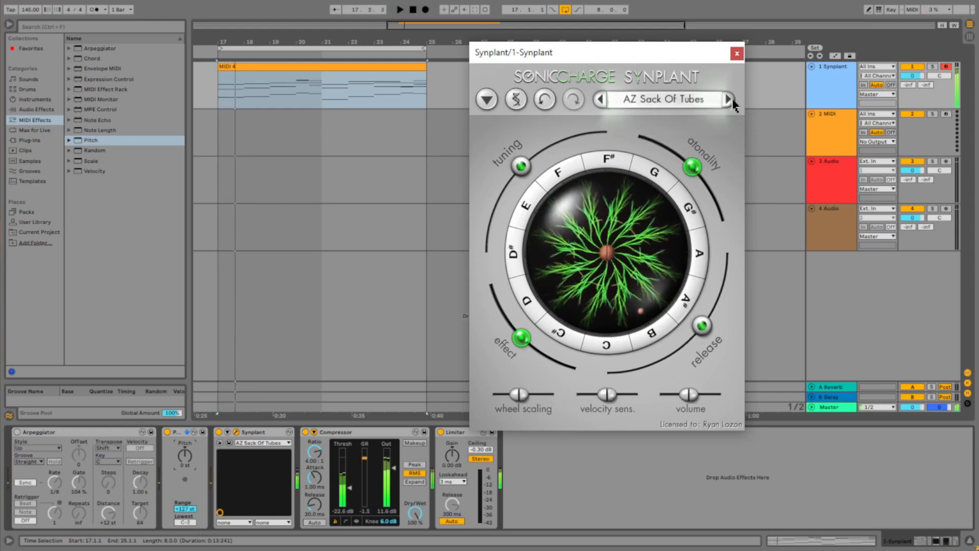
click(731, 99)
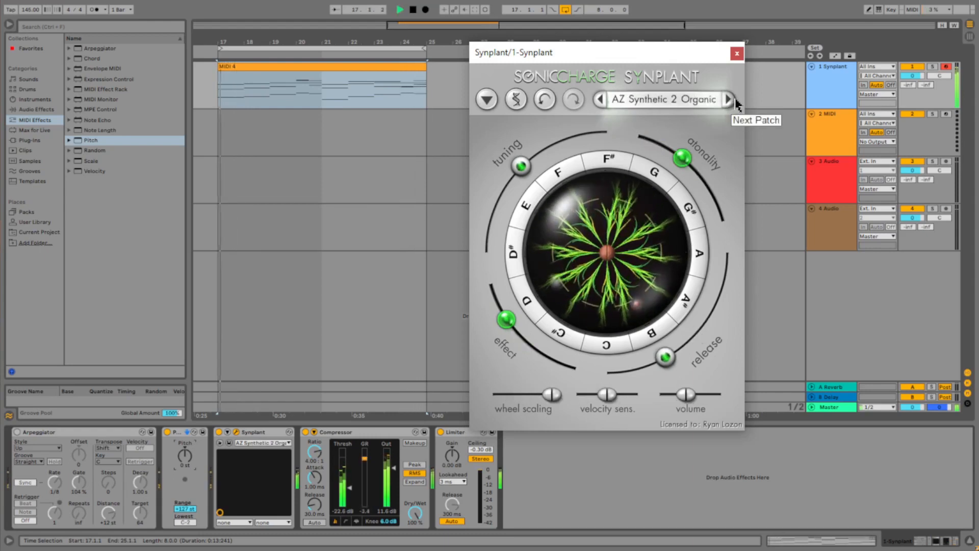
click(733, 101)
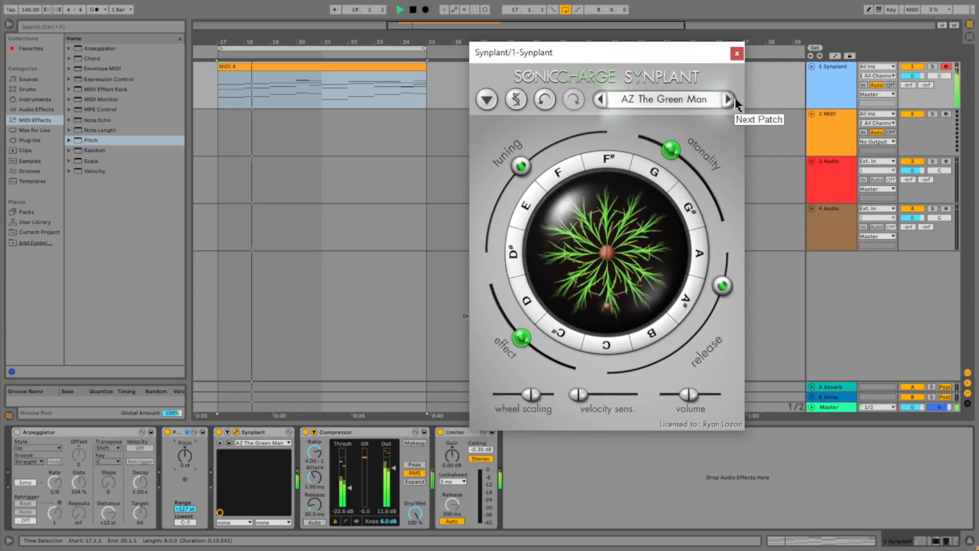
mouse_move(671, 150)
mouse_down()
mouse_move(693, 232)
mouse_move(664, 137)
mouse_up()
click(728, 99)
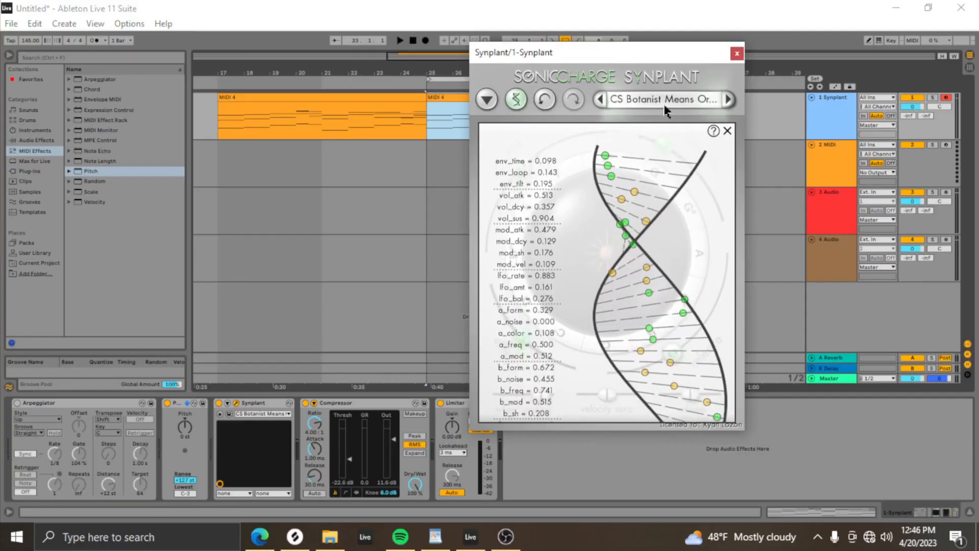
Load the patch Amiculum Letalis.0 and adjust its envelope genes, with env_time at 0.149 and env_loop at 0.038
click(660, 102)
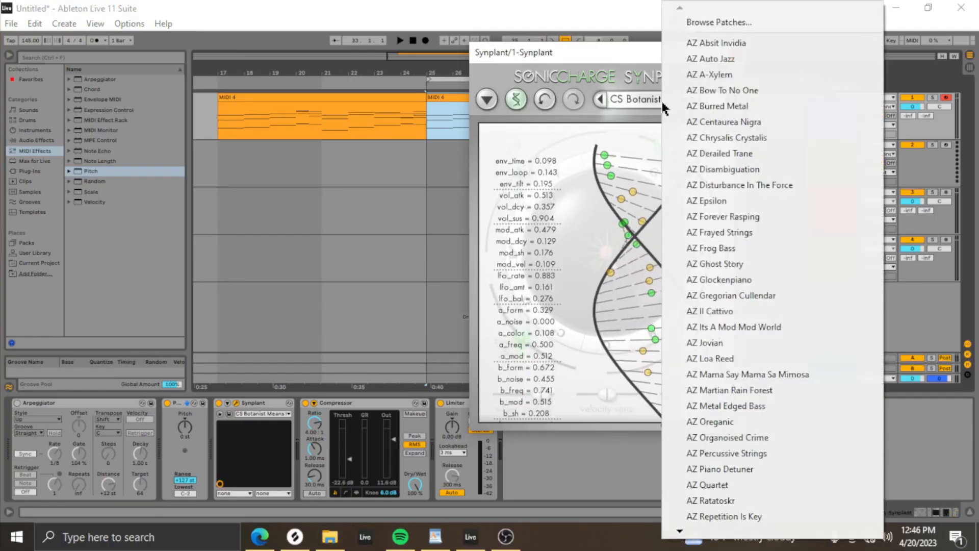
click(731, 24)
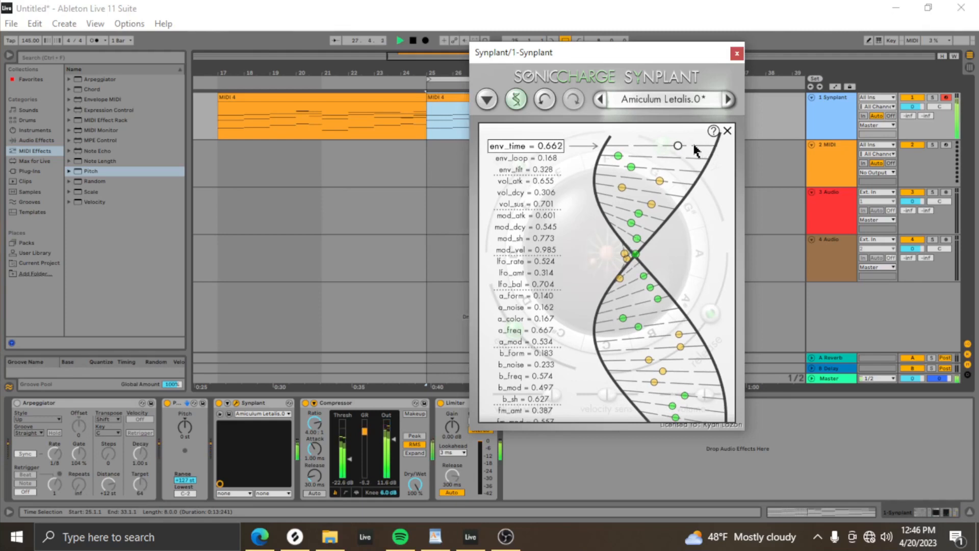
drag(623, 153, 717, 167)
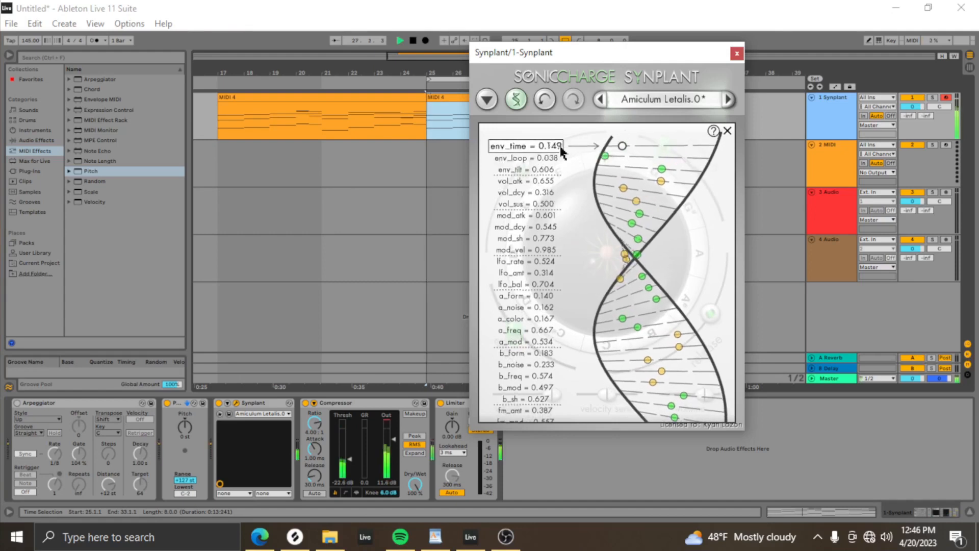
Set the envelope genes env_time to 0.678, env_loop to 0.277 and env_tilt to 0.729, plus vol_atk to 0.306 and vol_sus to 0.300
drag(561, 150, 588, 158)
drag(573, 216, 584, 217)
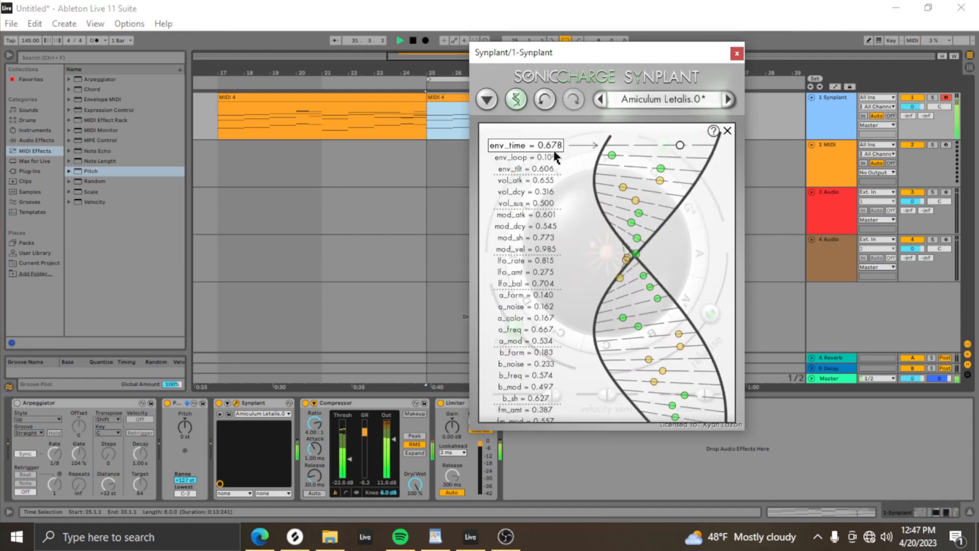
mouse_move(555, 157)
mouse_down()
mouse_move(592, 160)
mouse_move(565, 154)
mouse_up()
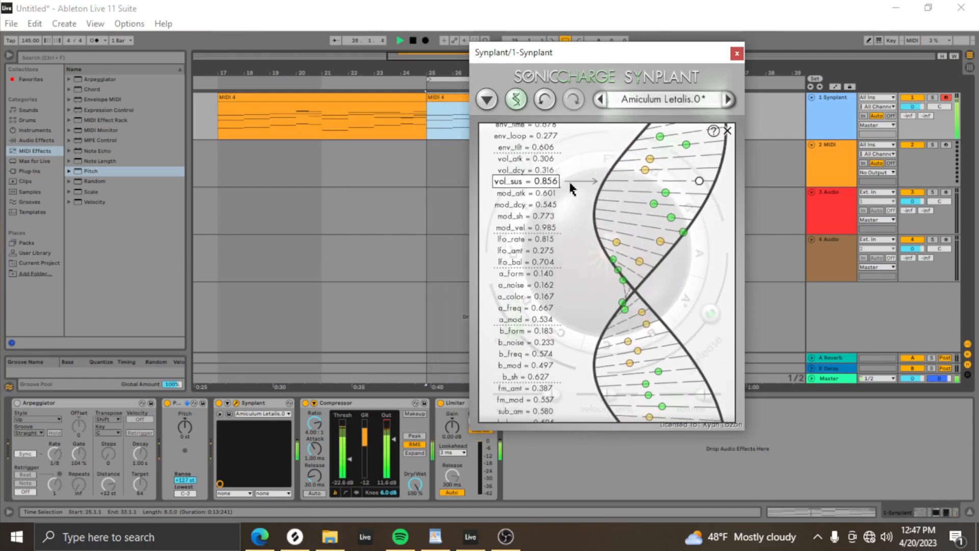
drag(571, 183, 554, 180)
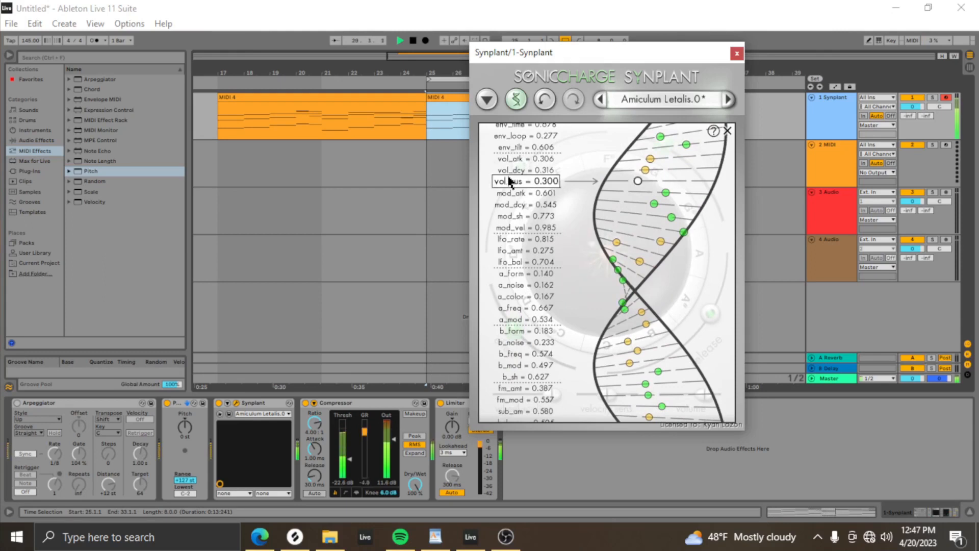
drag(513, 160, 527, 157)
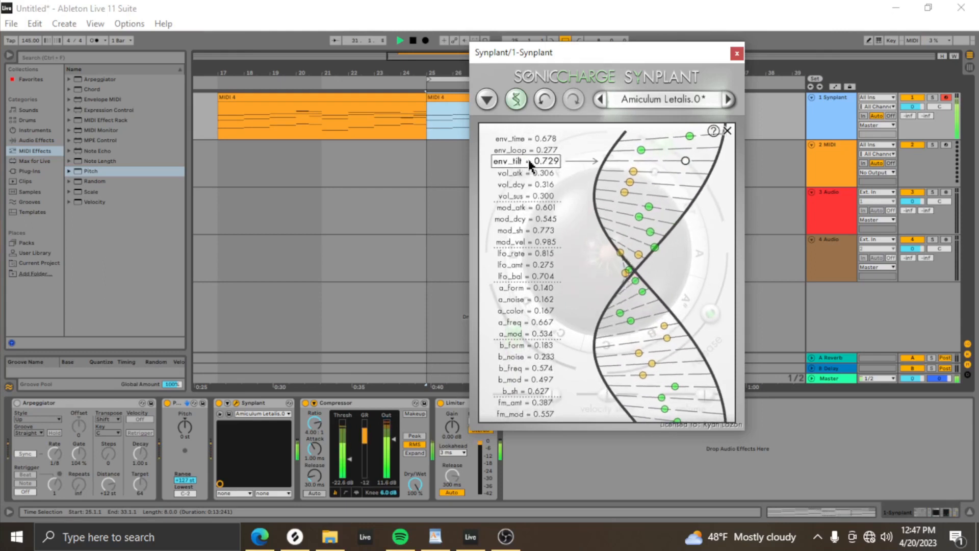
Set lfo_rate to 0.653, lfo_amt to 0.475 and lfo_bal to 0.956, along with a_noise to 0.840 and fm_amt to 0.787
drag(537, 215, 577, 219)
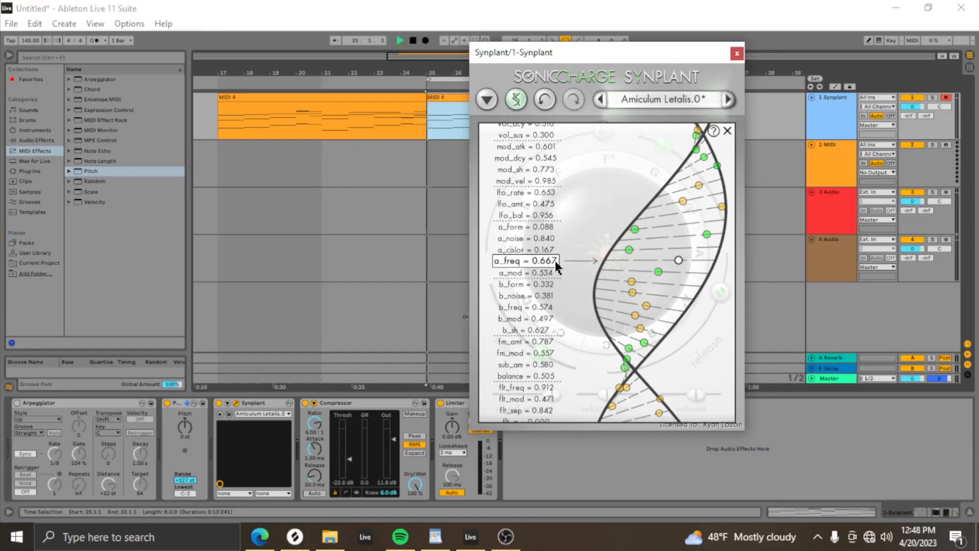
drag(555, 258, 581, 275)
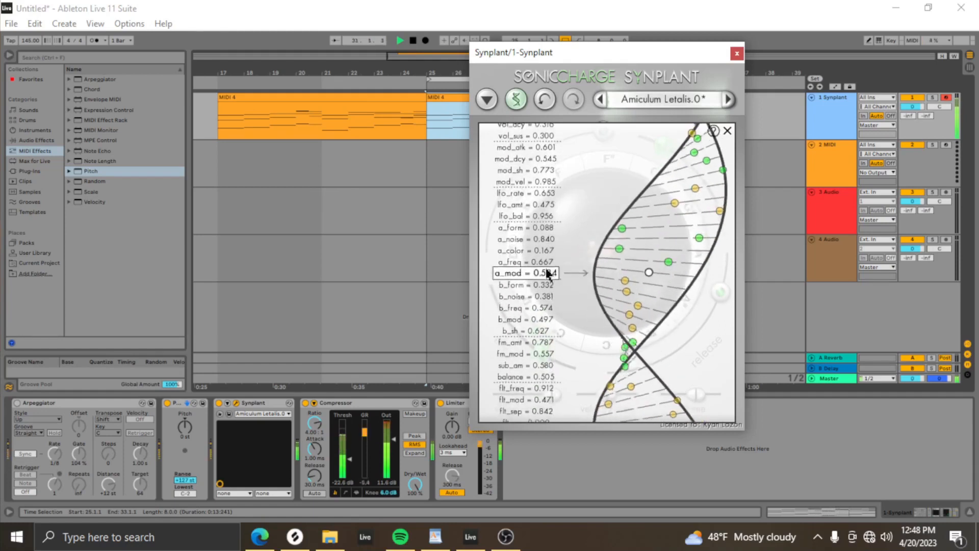
mouse_move(548, 240)
mouse_down()
mouse_move(641, 255)
mouse_move(581, 251)
mouse_up()
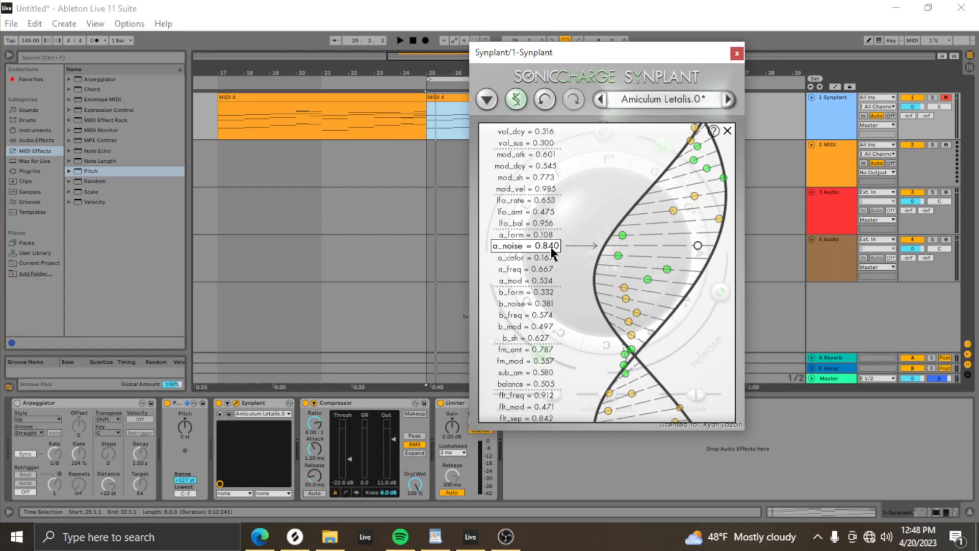
Set the oscillator form genes a_form to 0.360 and b_form to 0.784 while auditioning the clip
drag(552, 238, 550, 236)
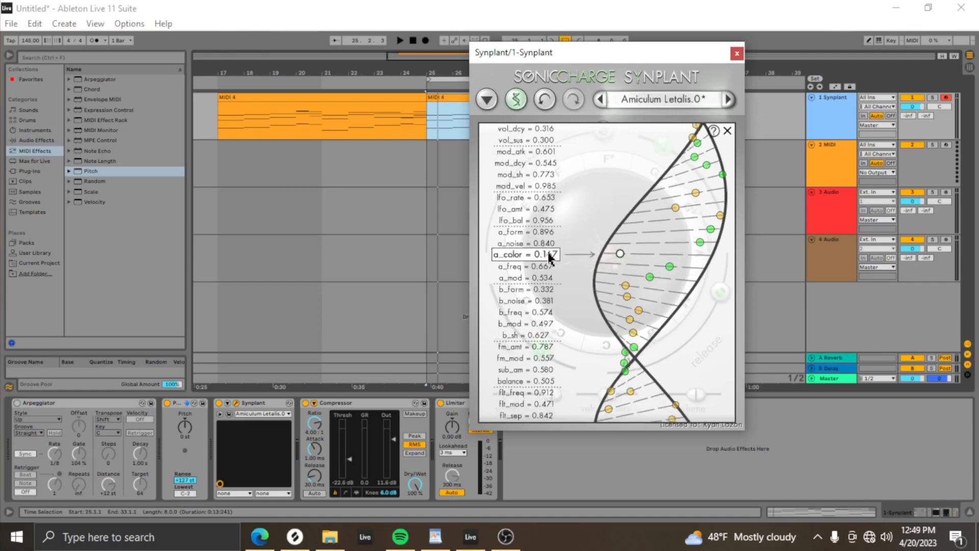
key(space)
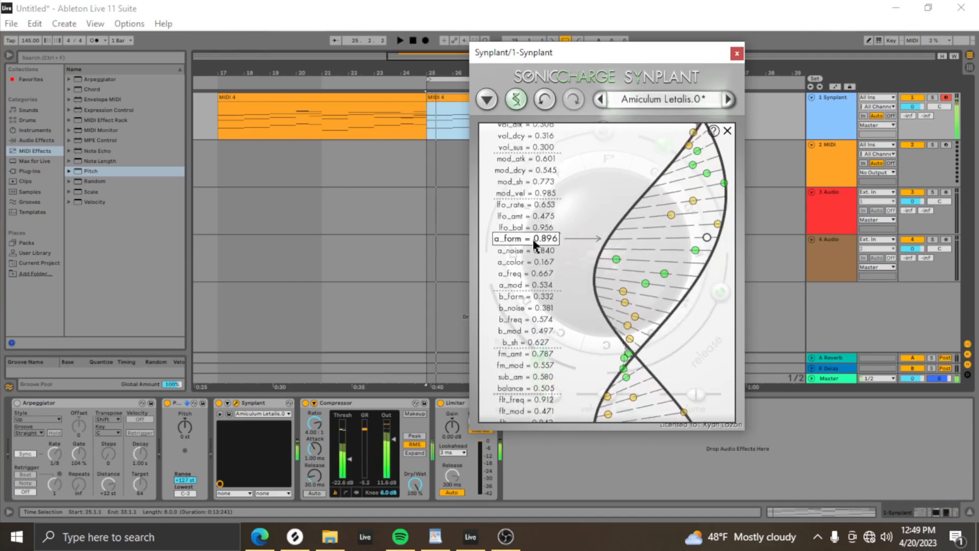
drag(533, 239, 533, 281)
key(space)
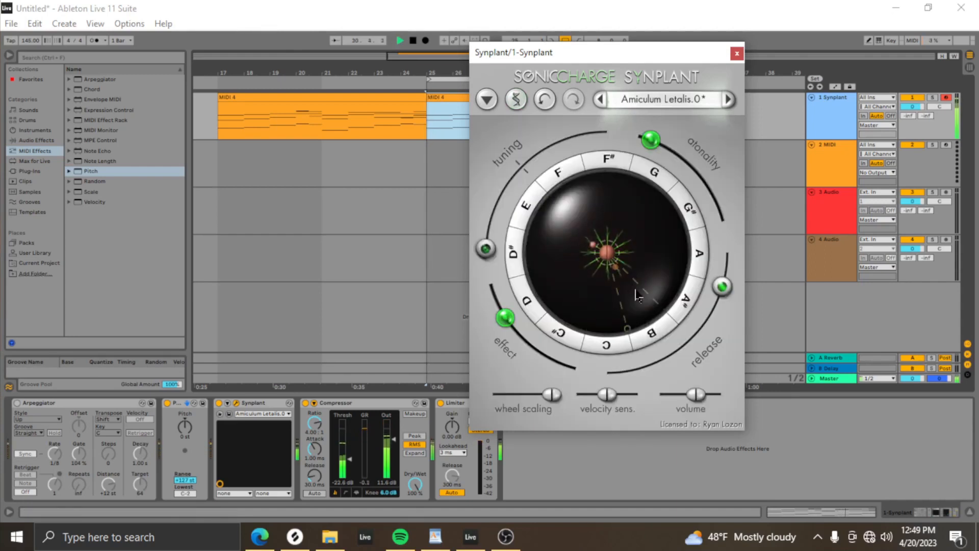
Adjust the release slightly, set the effect to -76.79% and fine-tune an oscillator A gene
drag(719, 296, 717, 302)
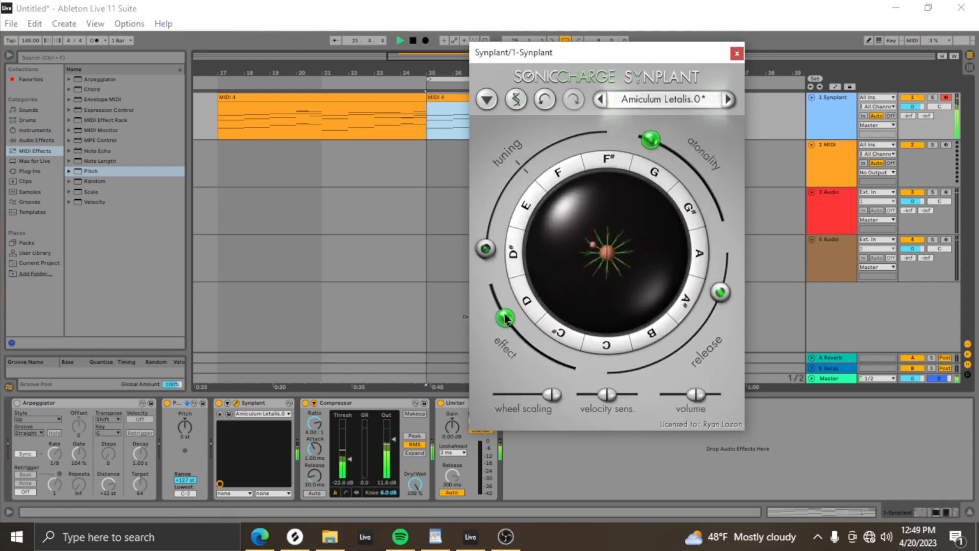
drag(505, 319, 496, 294)
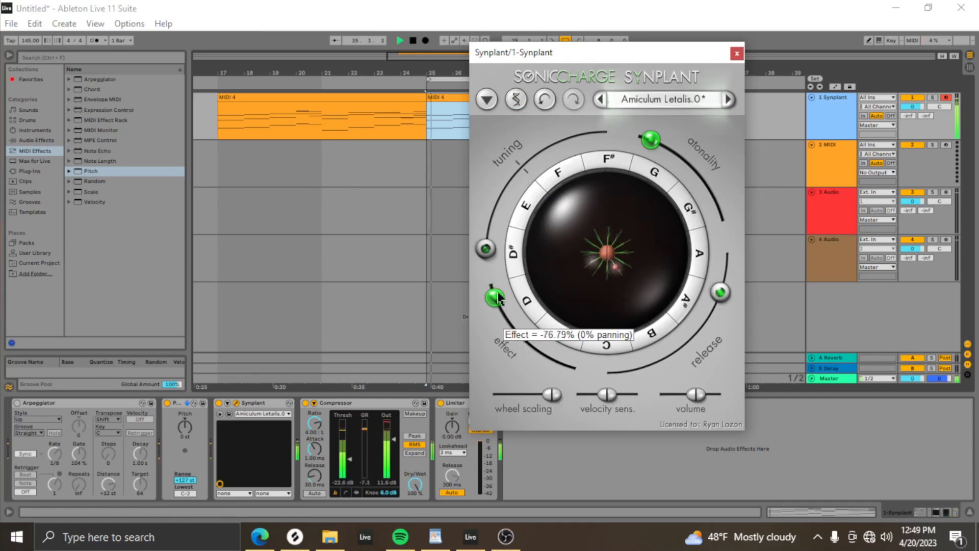
click(516, 99)
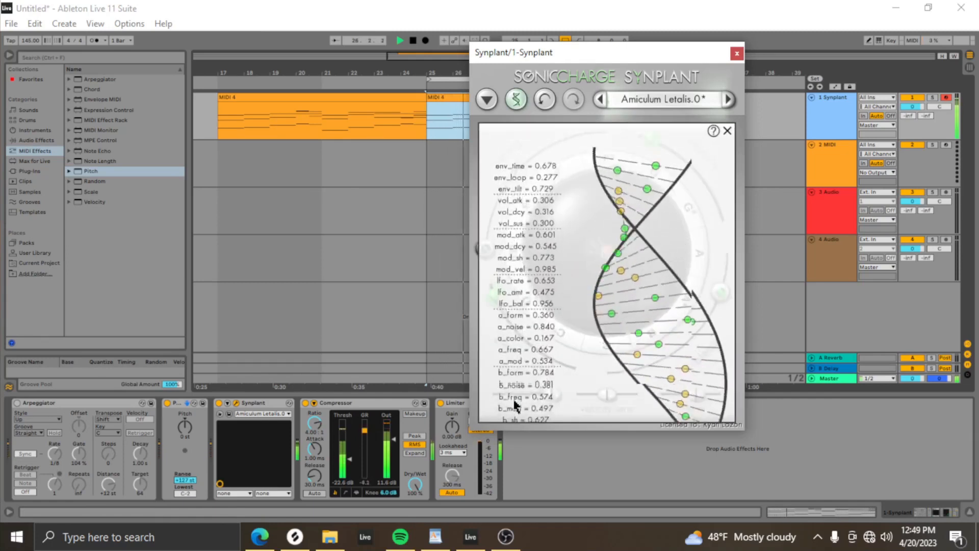
mouse_move(522, 342)
mouse_down()
mouse_move(492, 339)
mouse_move(510, 352)
mouse_move(483, 351)
mouse_move(558, 344)
mouse_up()
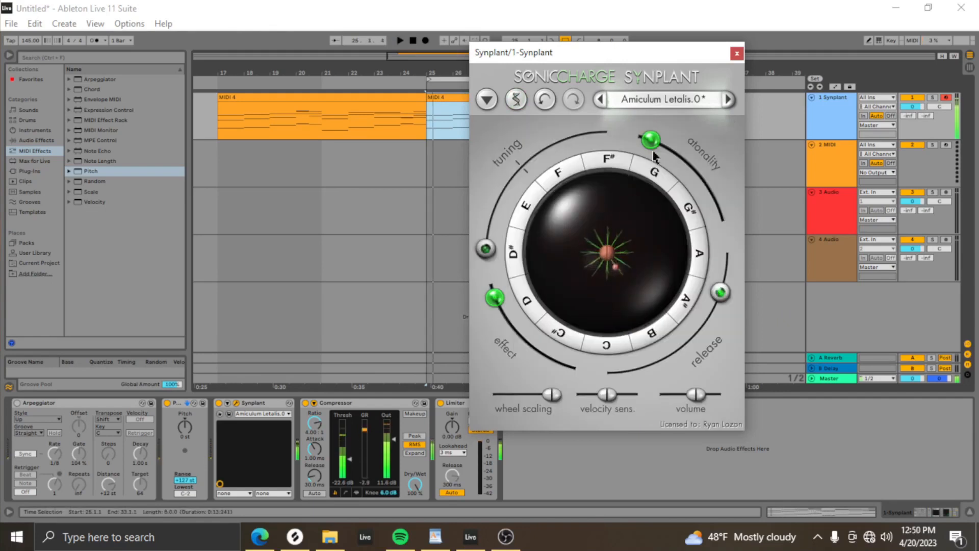
Raise the atonality to its maximum and grow long branches in every direction around the seed
drag(651, 143, 737, 266)
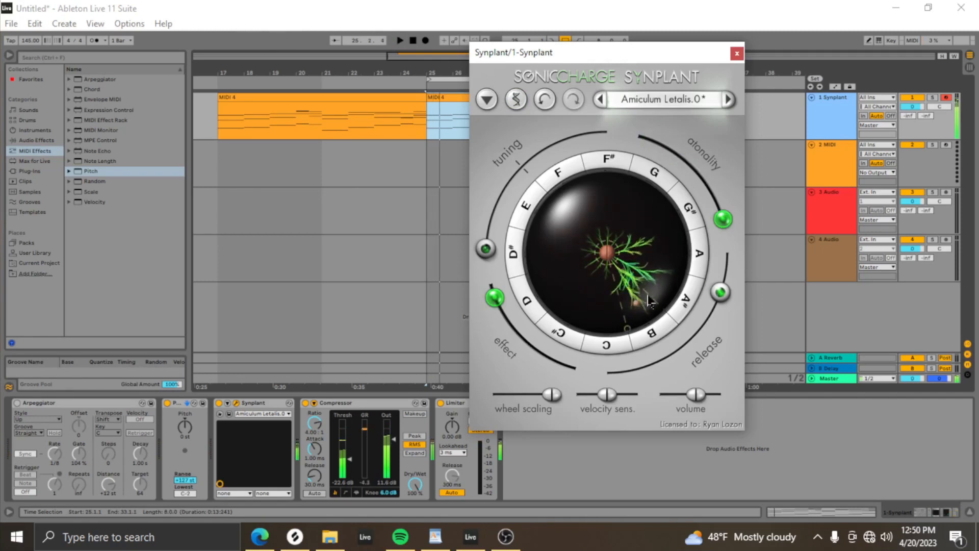
drag(563, 301, 551, 266)
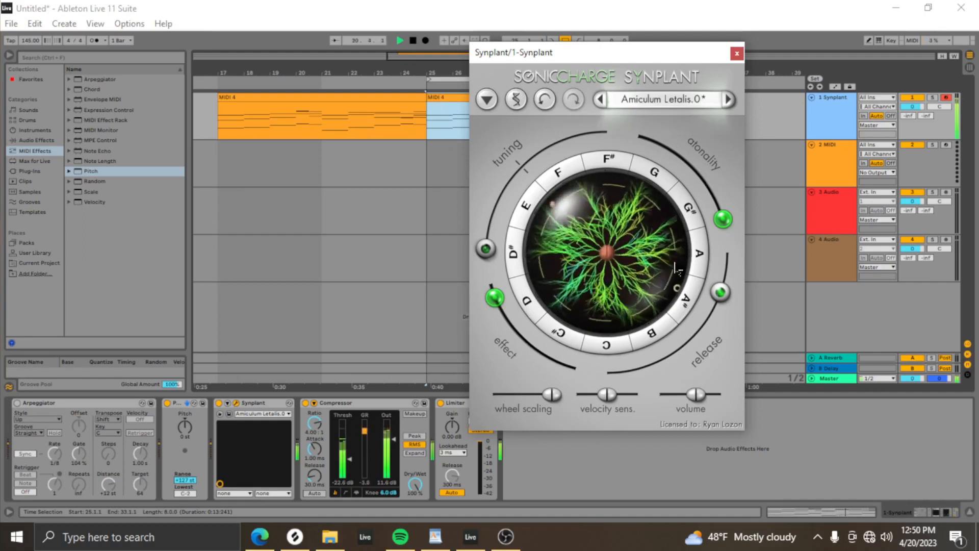
Reset the branches from the central seed, regrow them at low atonality and audition them with the tuning raised to its maximum
click(606, 253)
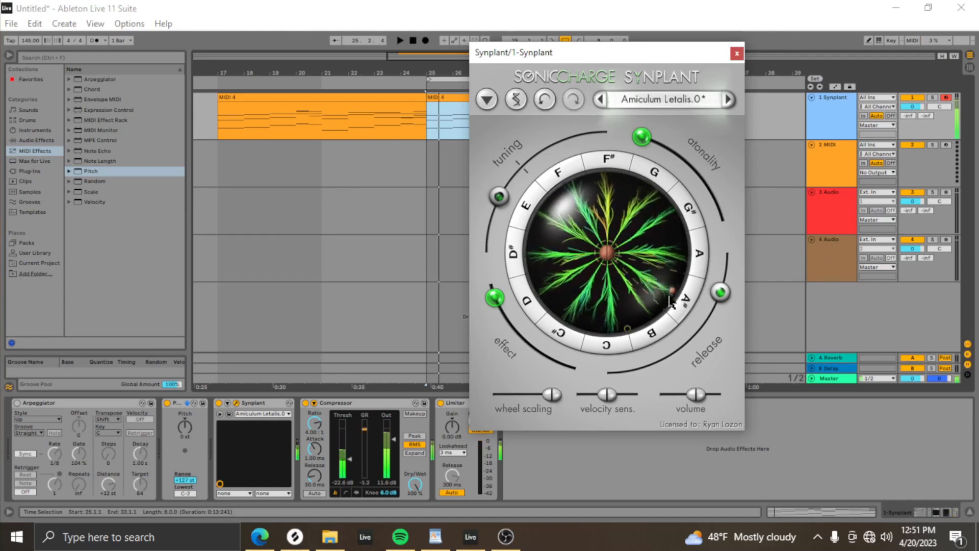
key(space)
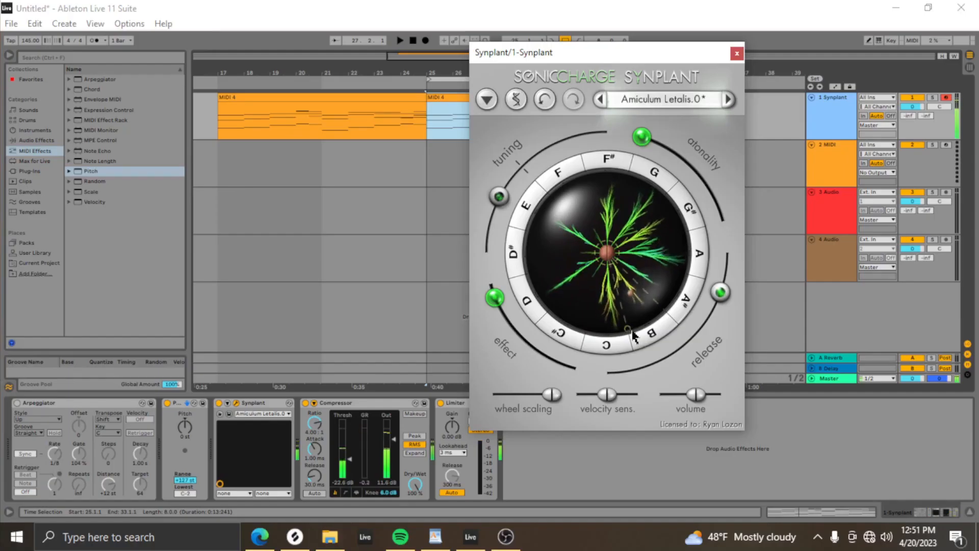
key(space)
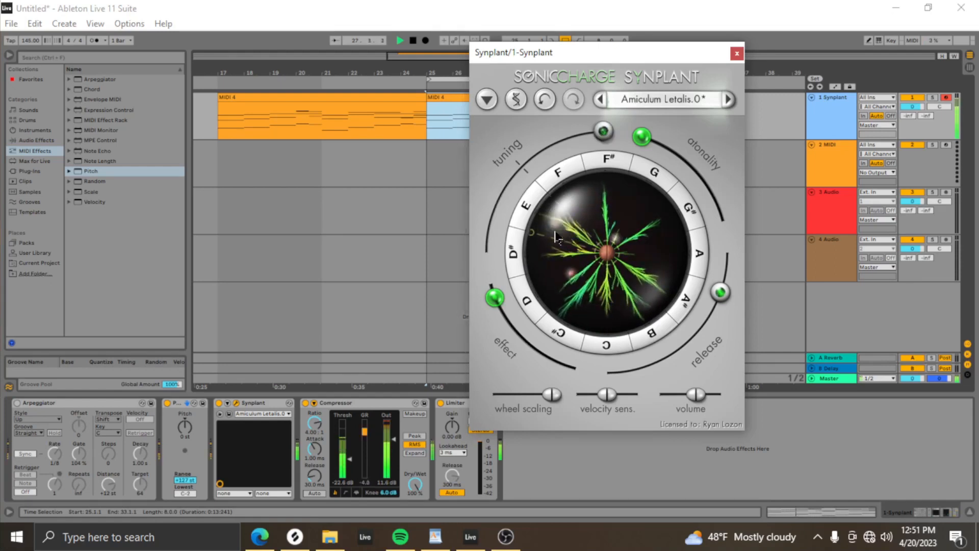
Raise the atonality to about a third of its range and the effect to just past its midpoint while auditioning the clip
drag(643, 137, 672, 150)
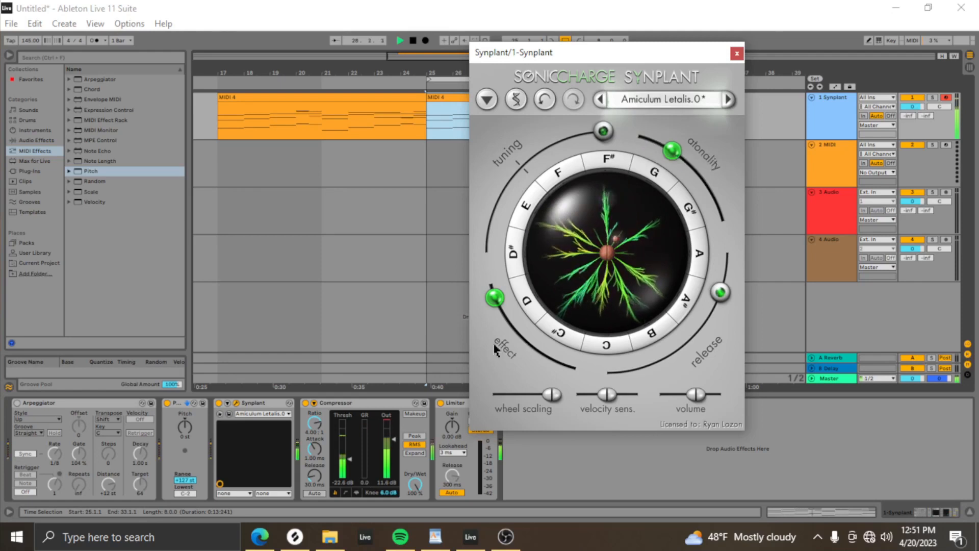
drag(494, 297, 538, 355)
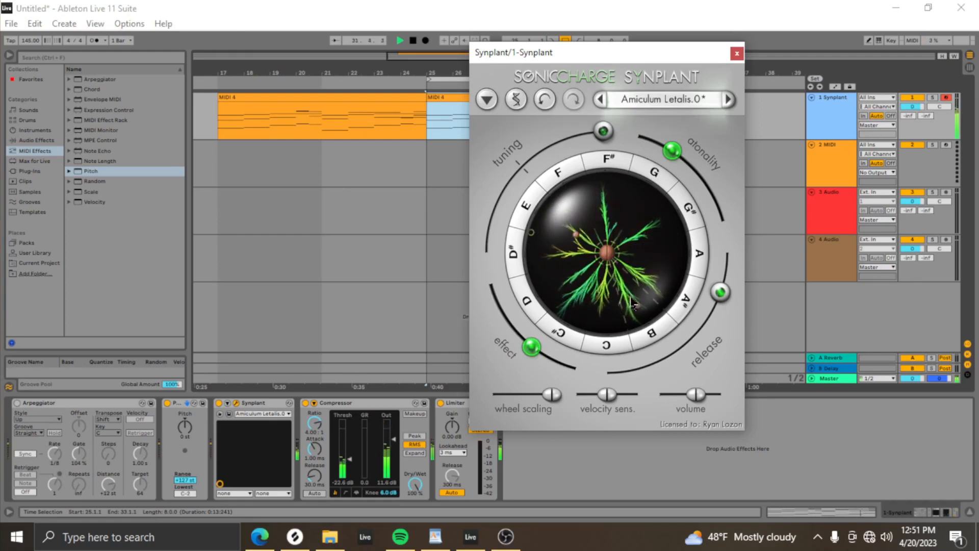
key(space)
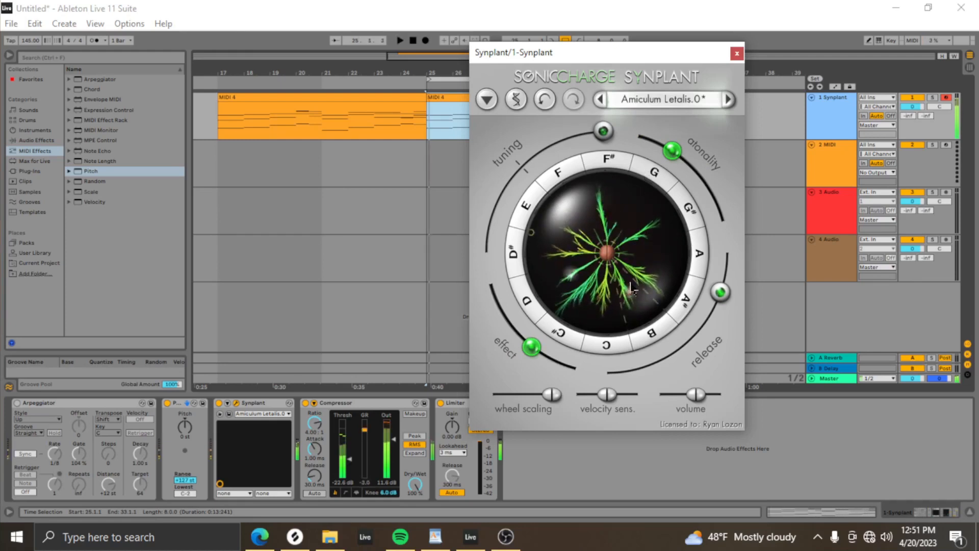